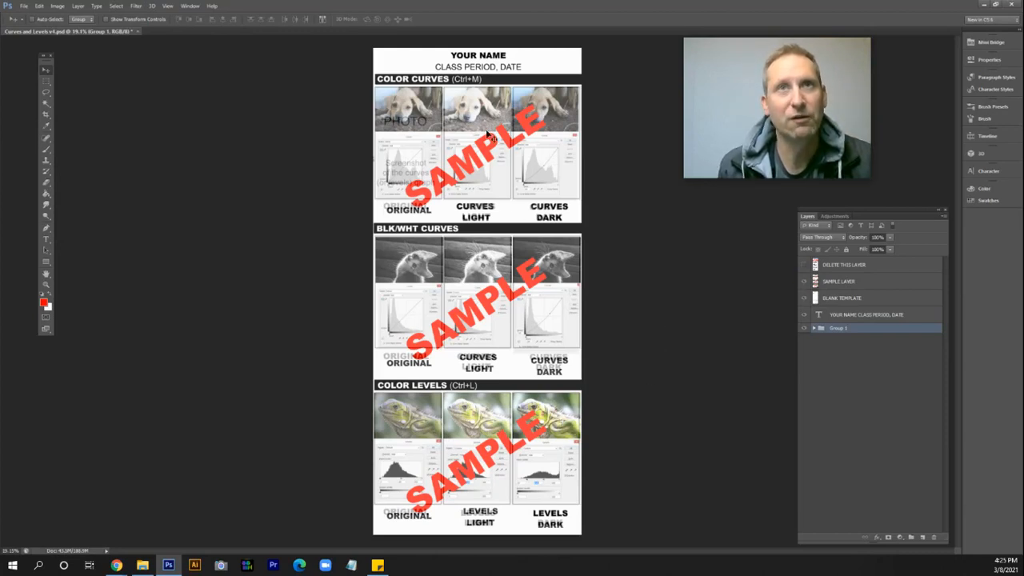
Hide the SAMPLE LAYER and move the bear cub layer out of Group 1 to just above the BLANK TEMPLATE layer.
left_click(805, 281)
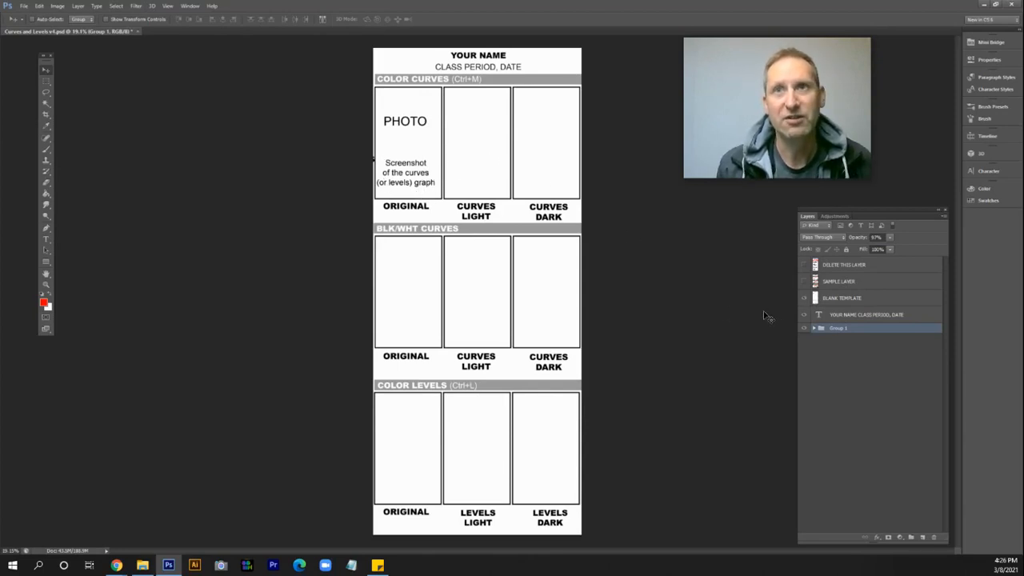
left_click(814, 329)
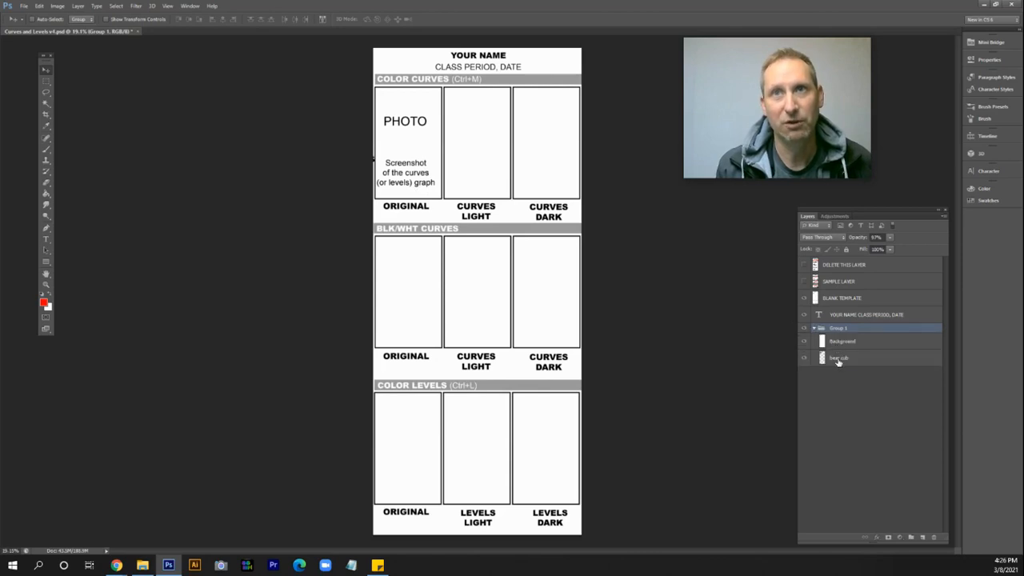
left_click(837, 359)
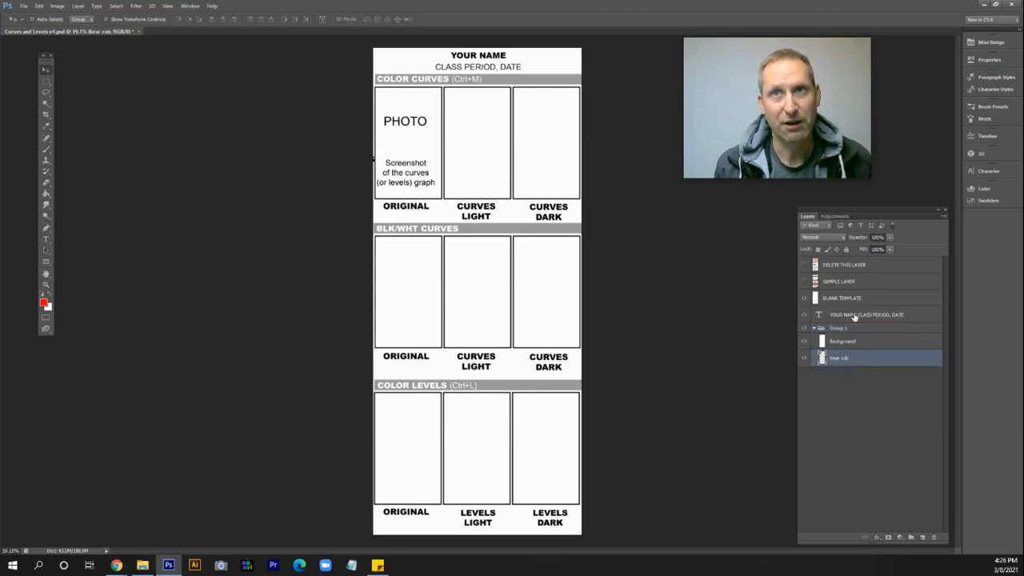
left_click_drag(860, 341, 854, 296)
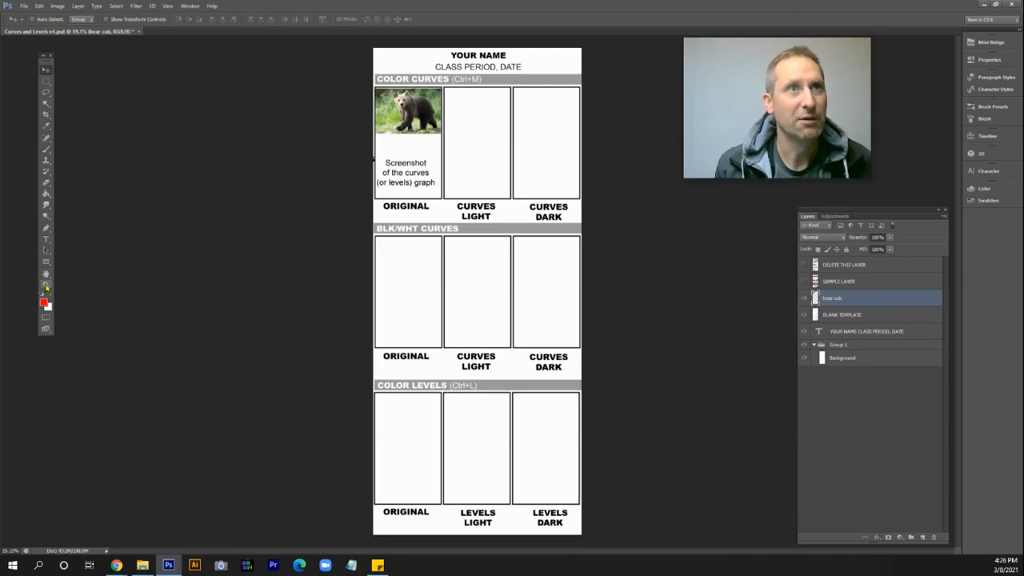
Duplicate the bear cub layer and place the copy at the top of the CURVES LIGHT frame in the COLOR CURVES row.
key("z")
left_click(433, 122)
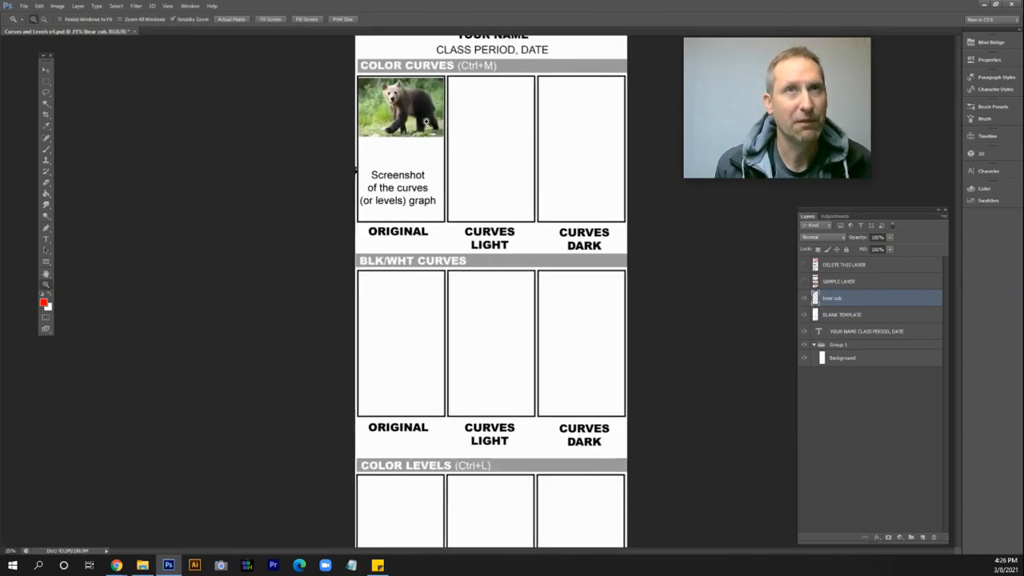
left_click_drag(426, 124, 408, 304)
key("h")
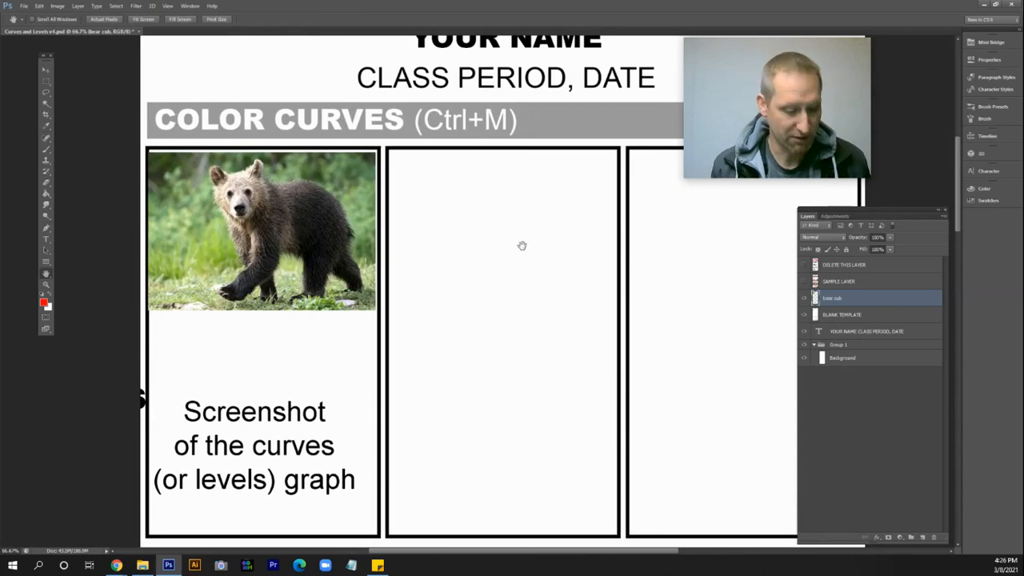
key("ctrl+j")
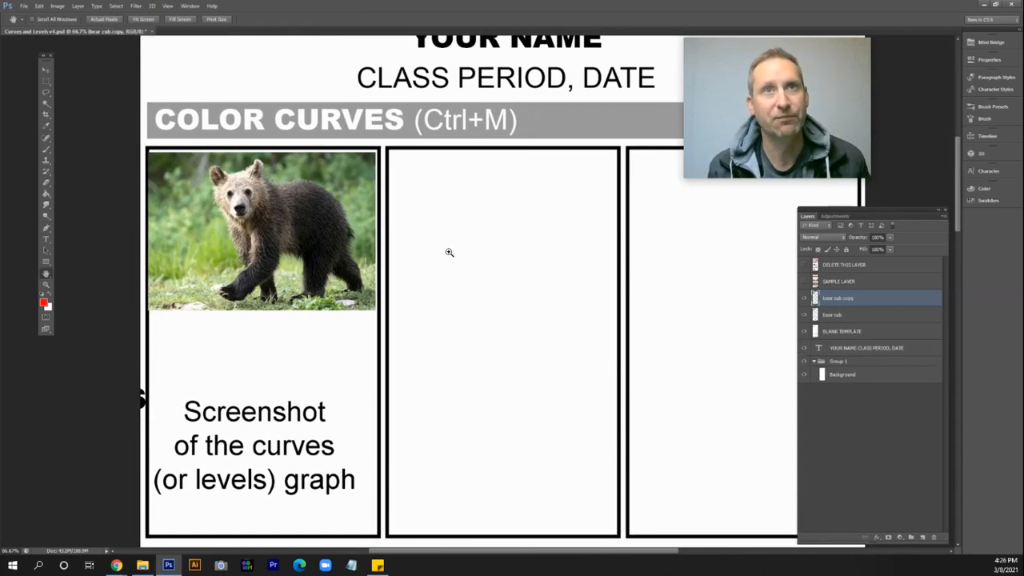
key("v")
left_click_drag(321, 243, 557, 242)
key("Up")
key("Up")
key("Up")
key("Up")
key("Up")
key("Up")
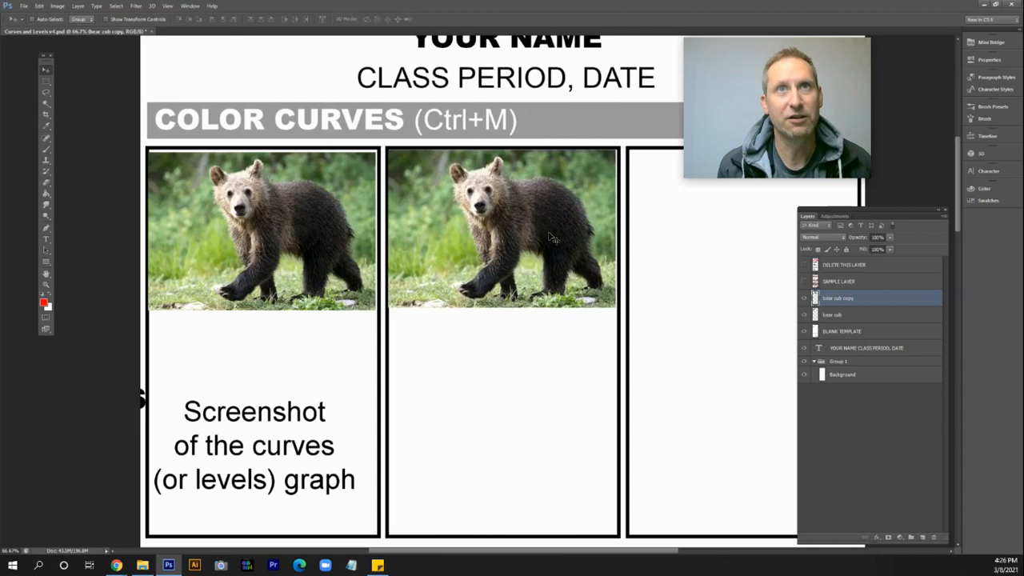
Nudge the original bear cub photo up and slightly right to align it inside the ORIGINAL frame.
left_click(857, 317)
key("Up")
key("Up")
key("Up")
key("Up")
key("Up")
key("Right")
key("Right")
key("Right")
key("Right")
key("Right")
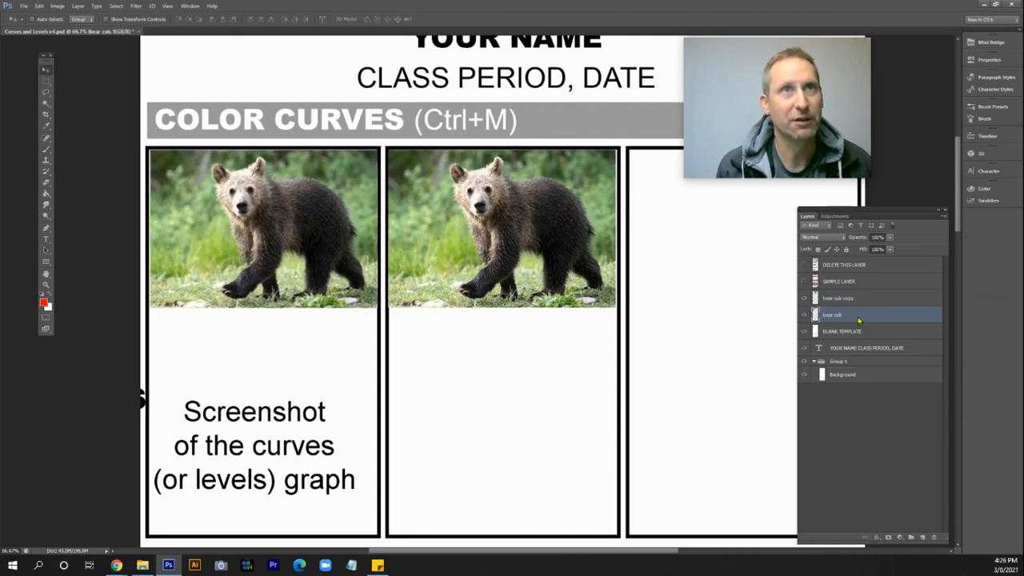
key("Left")
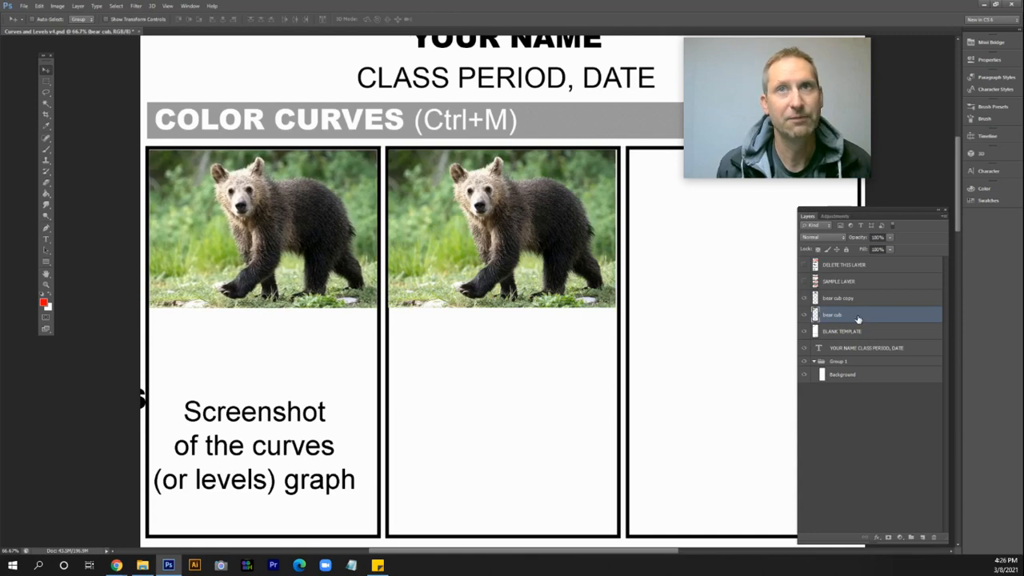
Duplicate the original bear cub photo into the CURVES DARK frame and rename the copy's layer "bear cub 3".
key("ctrl+j")
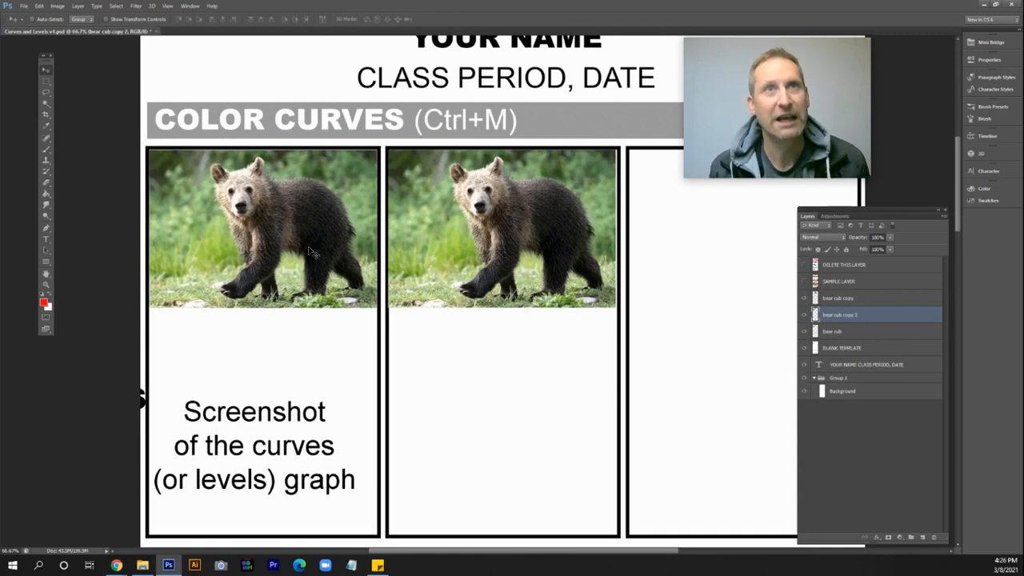
left_click_drag(301, 251, 748, 255)
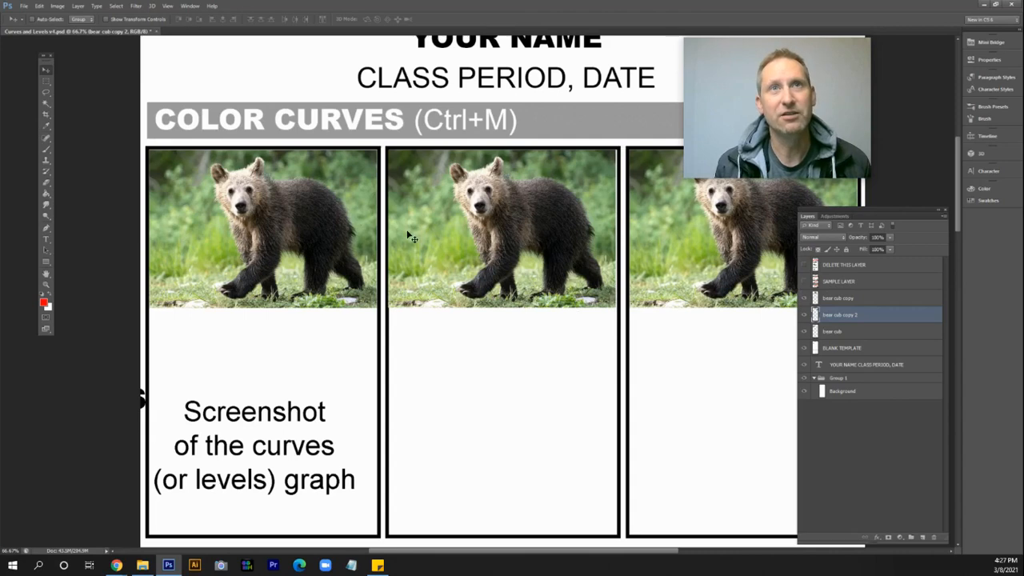
left_click(805, 315)
left_click(805, 315)
double_click(833, 315)
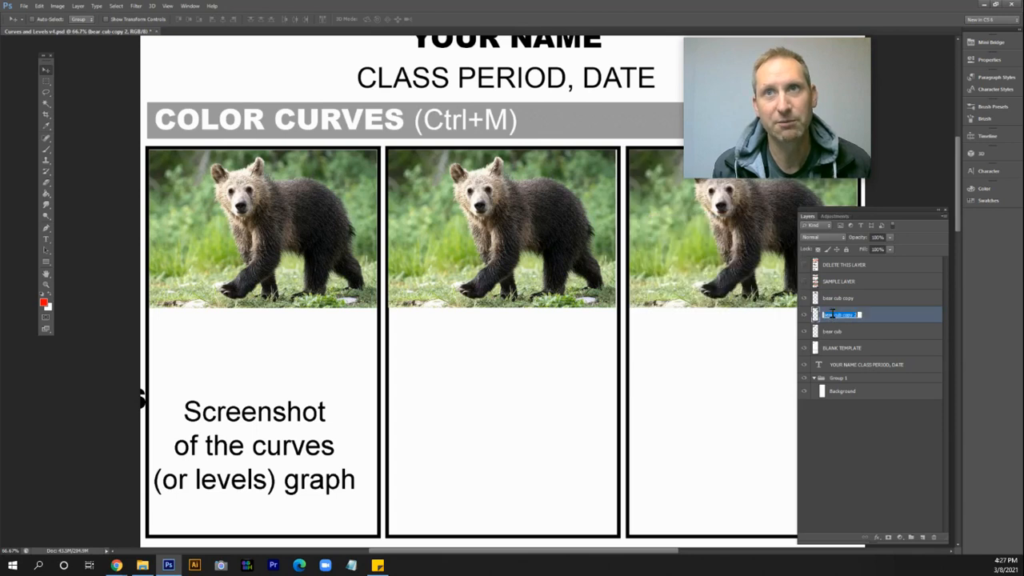
type("bear")
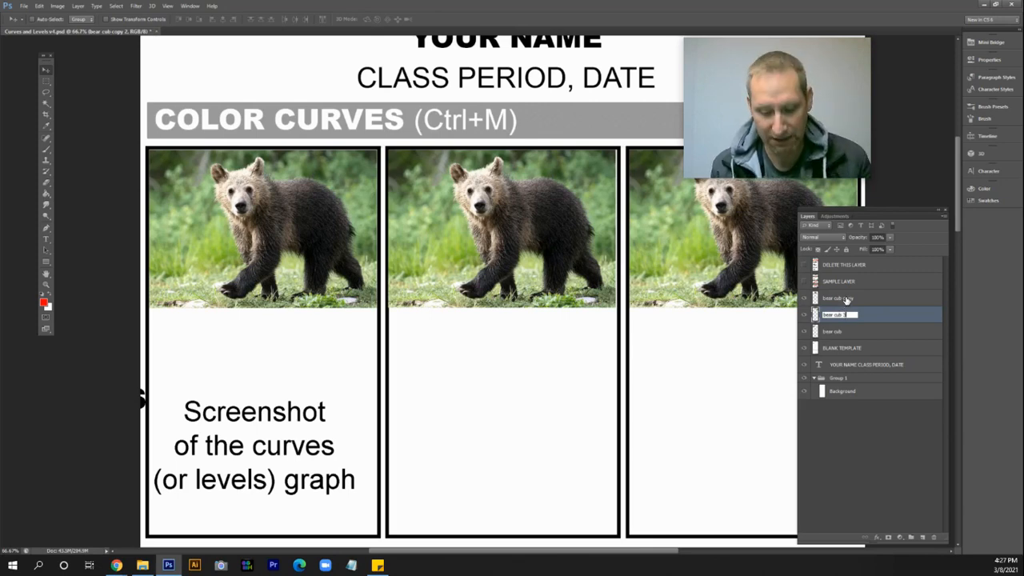
key("Return")
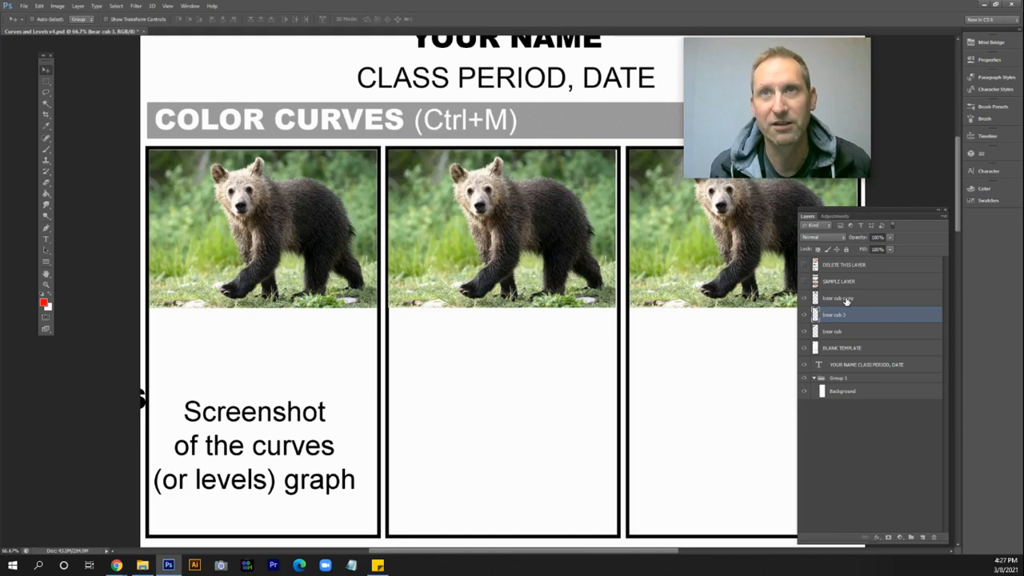
Identify the layer of the photo in the CURVES LIGHT frame and rename it "bear cub 2".
left_click(805, 299)
left_click(805, 299)
double_click(849, 298)
type("bear")
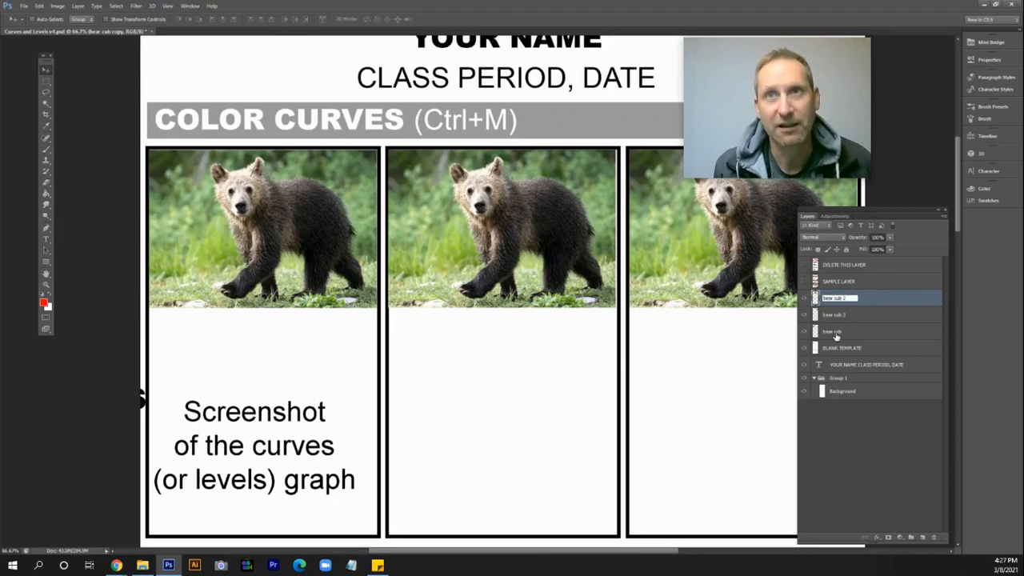
Rename the layer of the first bear photo "bear cub - original".
double_click(851, 330)
left_click(846, 331)
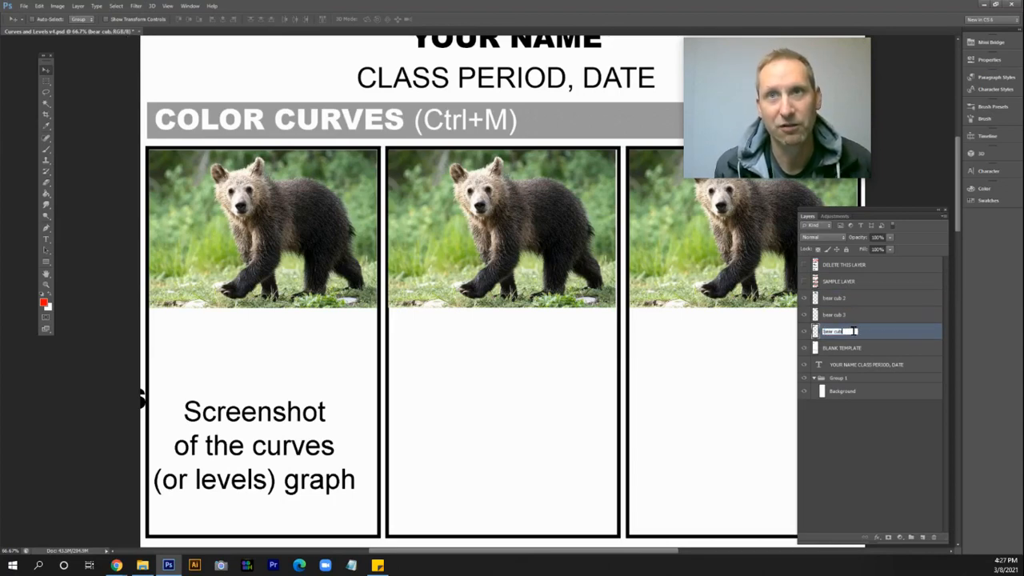
type("- original")
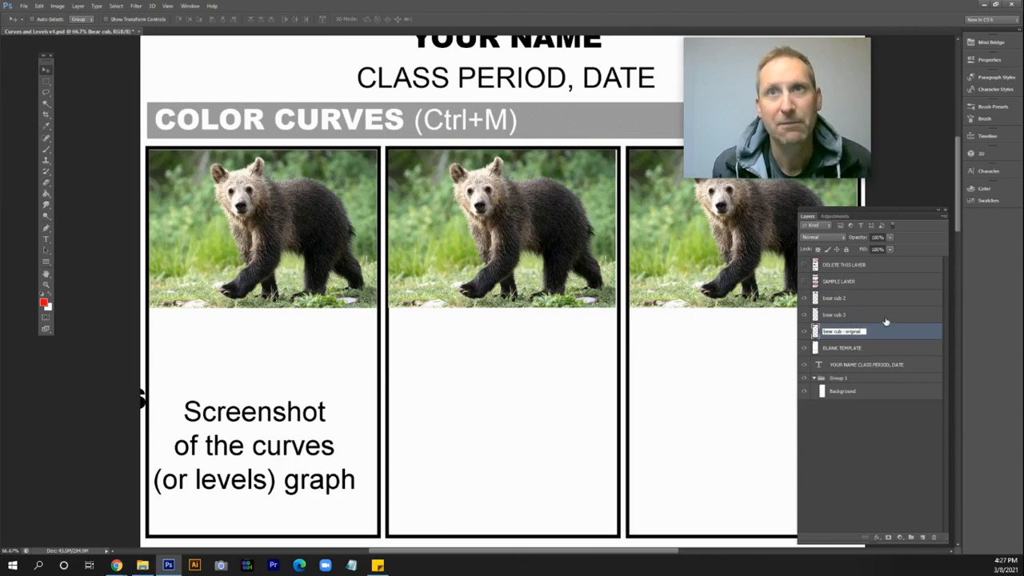
left_click(883, 320)
Brighten the bear cub 2 layer with a Curves adjustment, raising the midtone point to input 112, output 173.
left_click(867, 299)
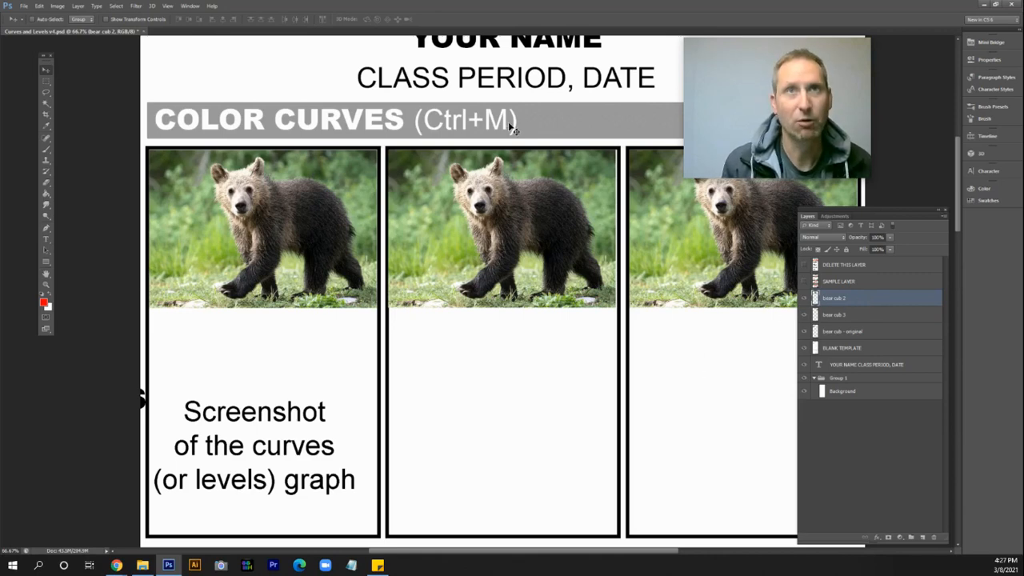
key("i")
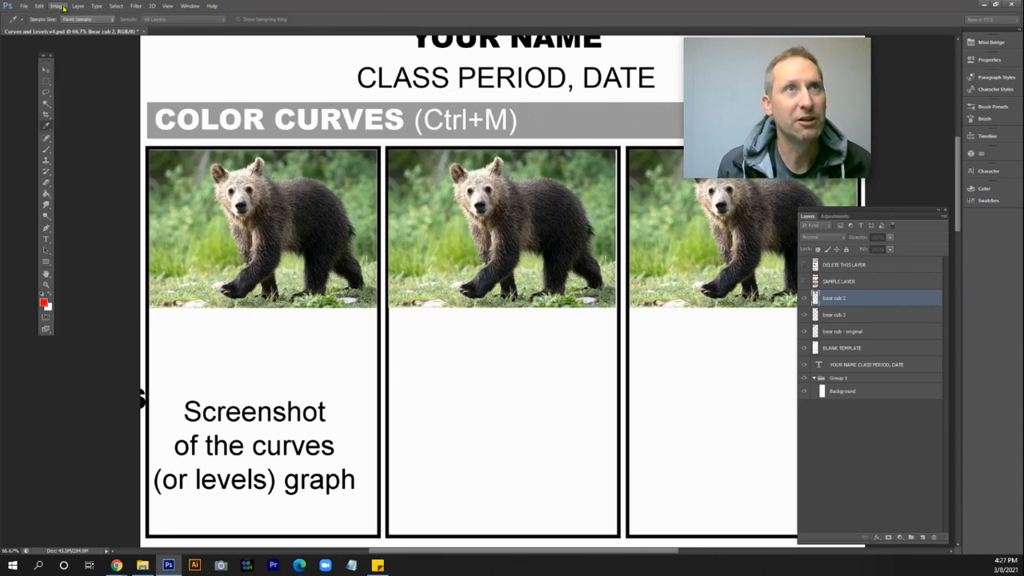
left_click(59, 6)
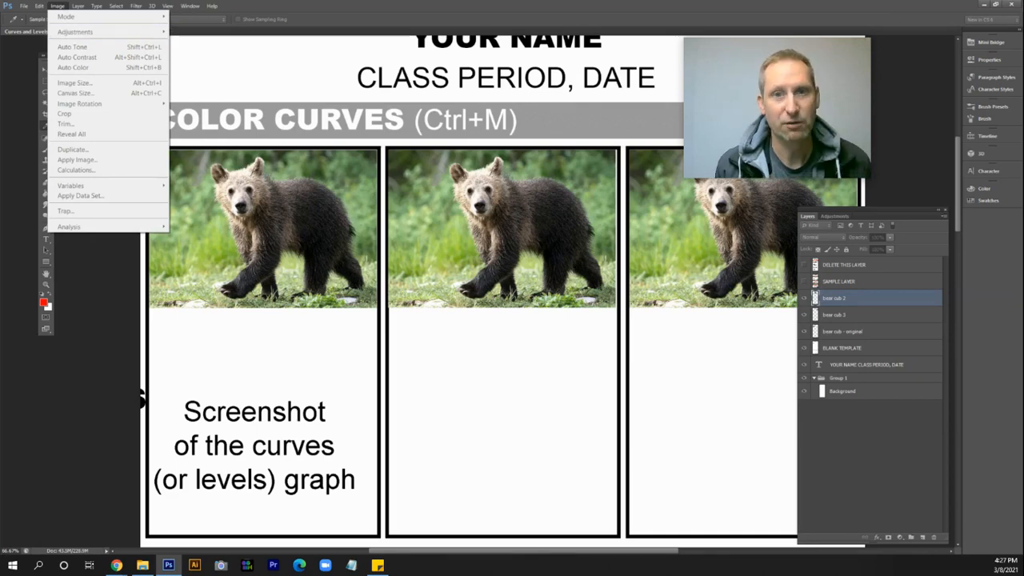
left_click_drag(634, 575, 581, 173)
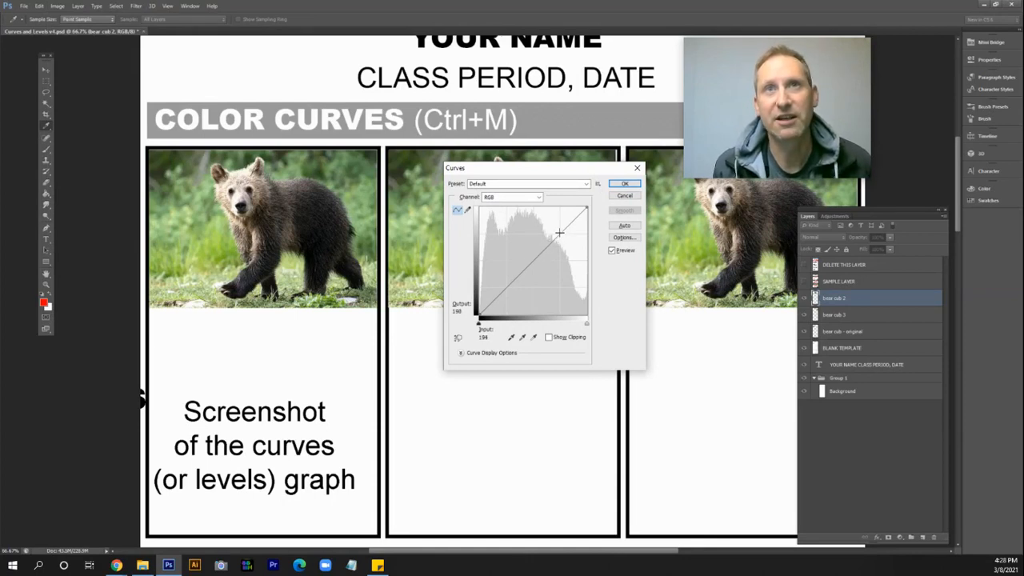
mouse_move(560, 233)
left_mouse_down()
mouse_move(553, 217)
mouse_move(557, 238)
left_mouse_up()
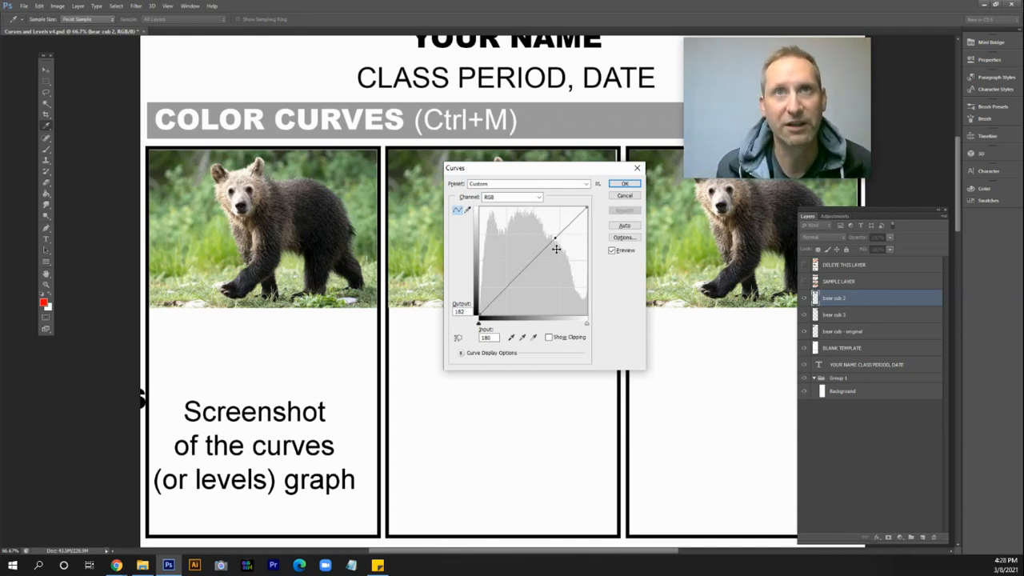
left_click_drag(554, 237, 528, 232)
left_click_drag(551, 174, 304, 189)
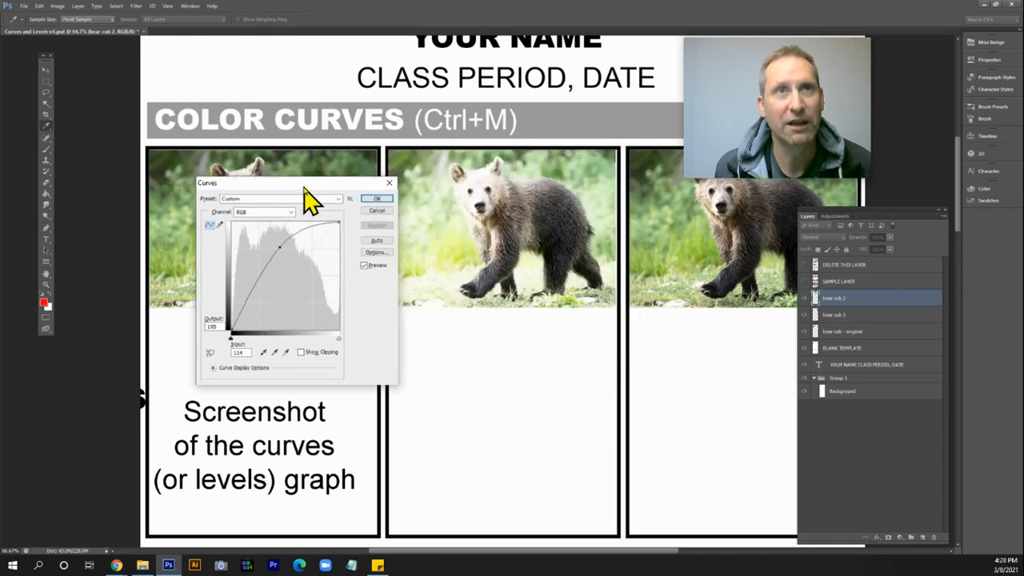
mouse_move(280, 247)
left_mouse_down()
mouse_move(267, 264)
mouse_move(316, 294)
mouse_move(279, 256)
left_mouse_up()
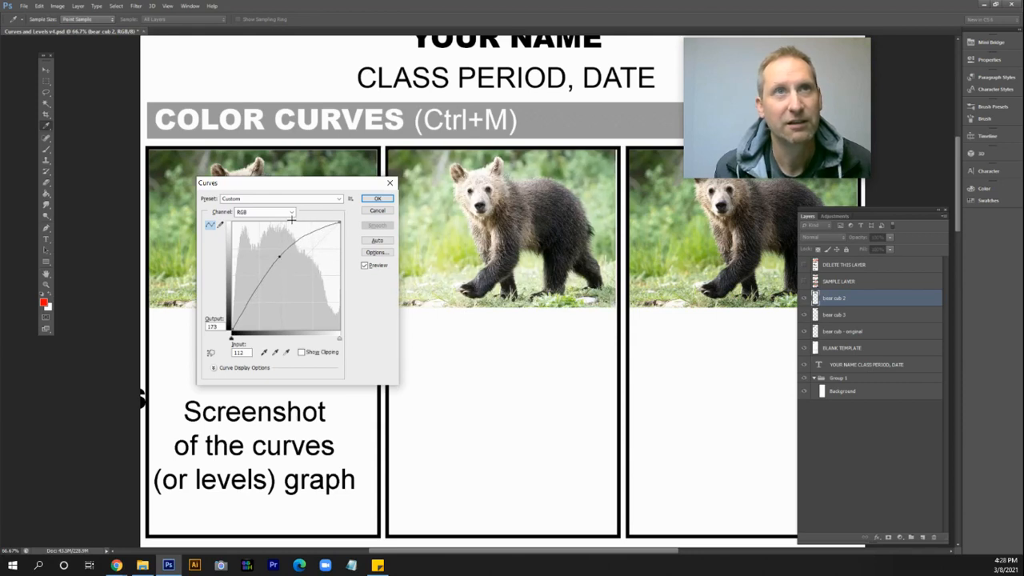
Capture a screenshot of the Curves dialog, clear of the bear photos, and apply the curve.
left_click_drag(314, 188, 486, 307)
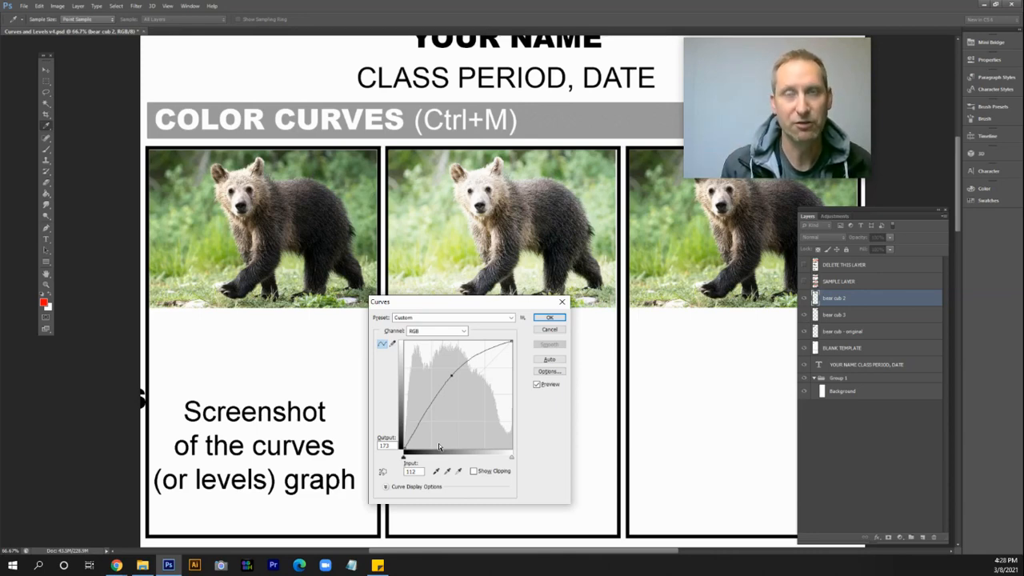
key("alt")
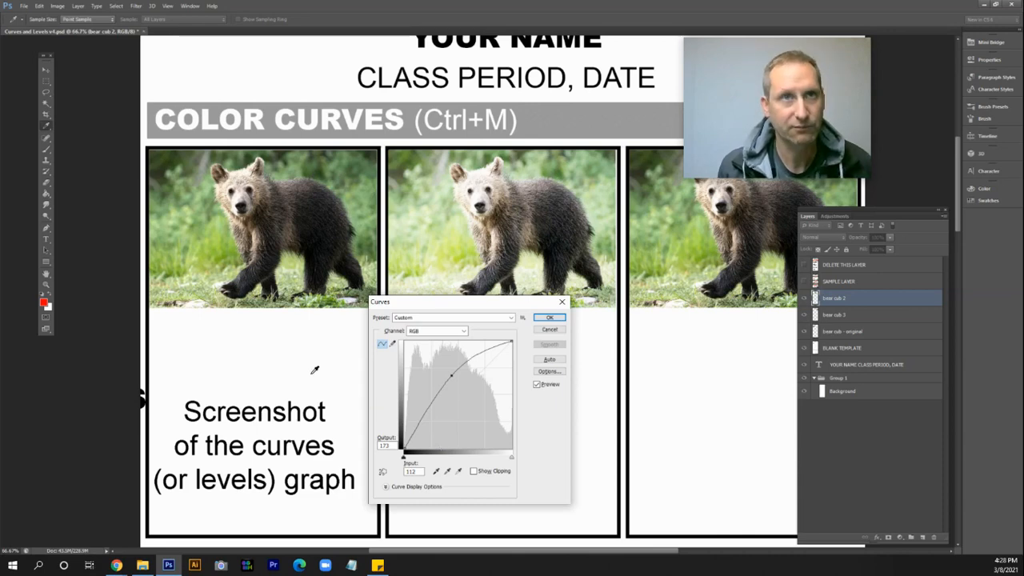
left_click(552, 319)
Paste the Curves screenshot and scale it to about 211% to fill the space below the photo in the CURVES LIGHT frame.
key("ctrl+v")
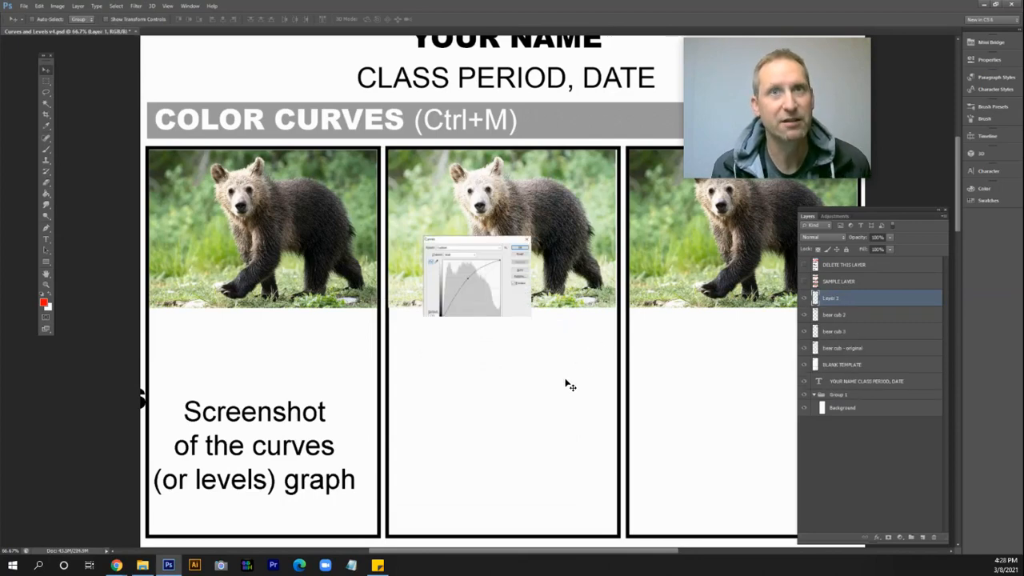
left_click_drag(494, 250, 469, 428)
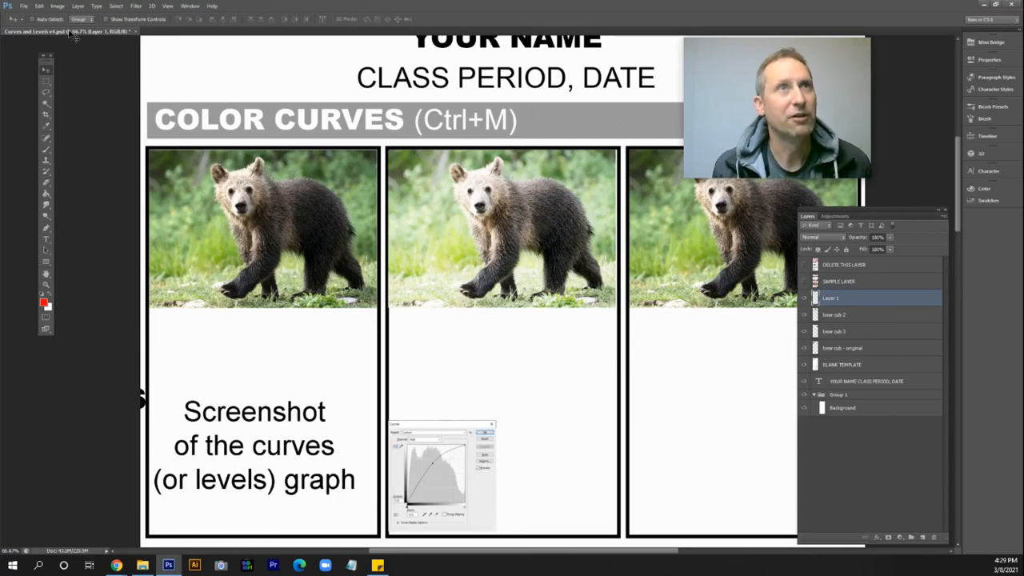
left_click(39, 7)
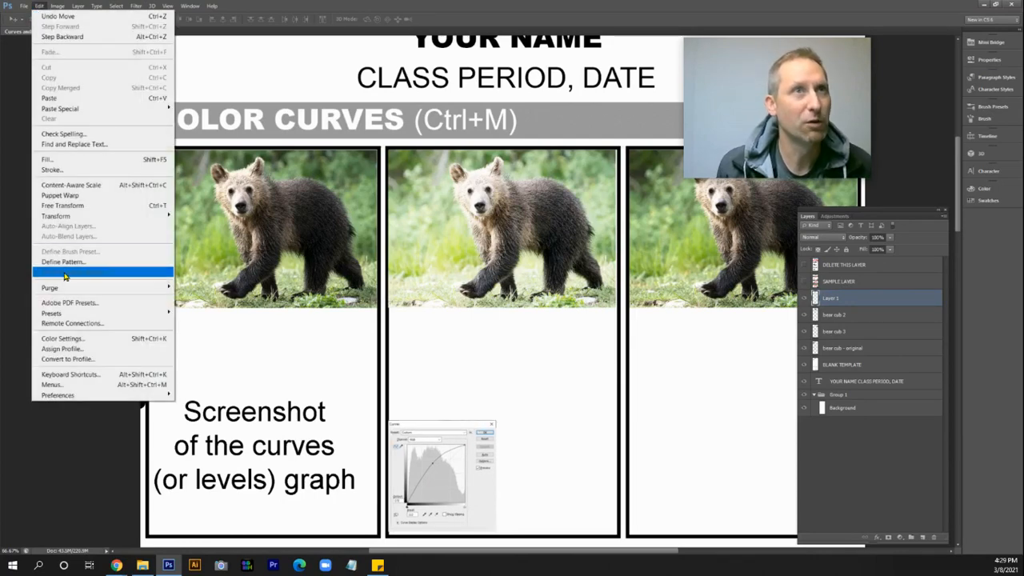
left_click(64, 206)
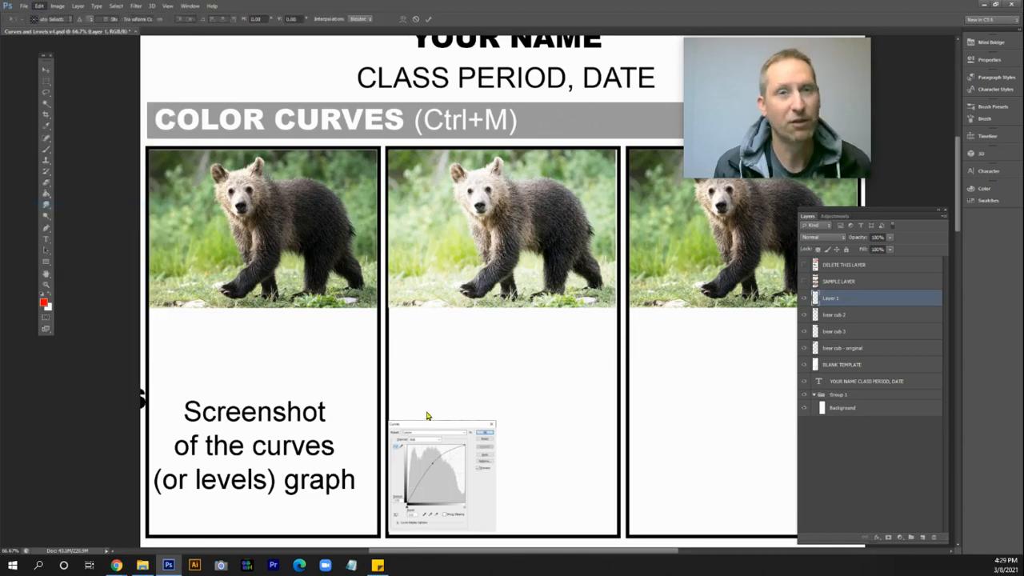
left_click_drag(550, 388, 648, 323)
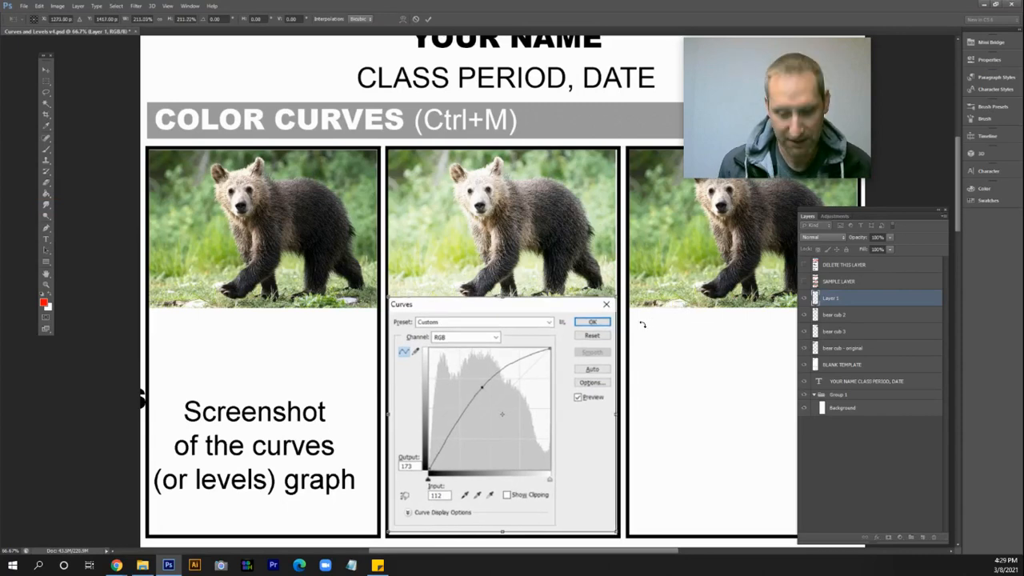
key("Return")
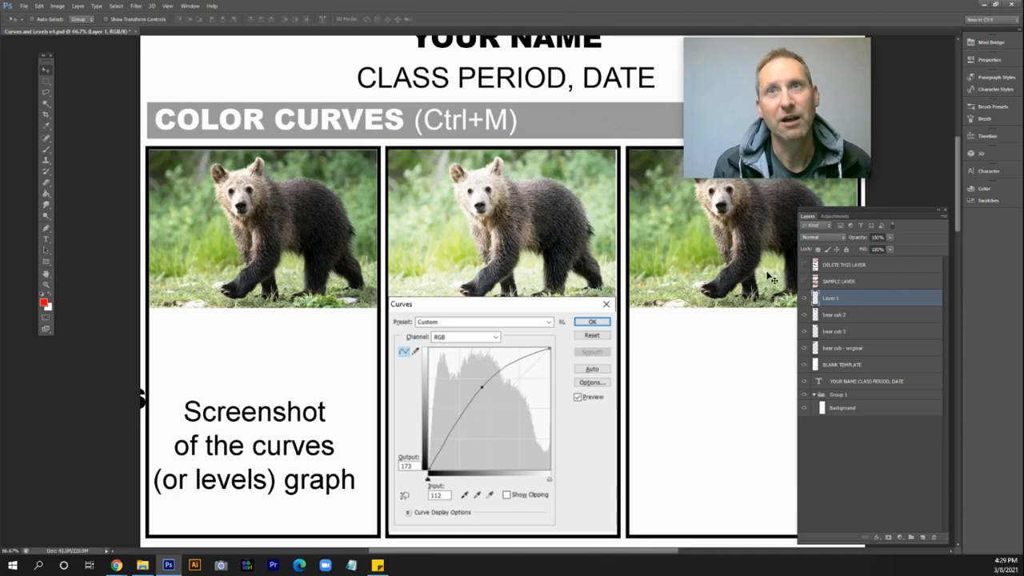
Darken the bear cub 3 layer with a Curves point at input 154, output 137, capturing a screenshot of the dialog before applying it.
left_click(838, 331)
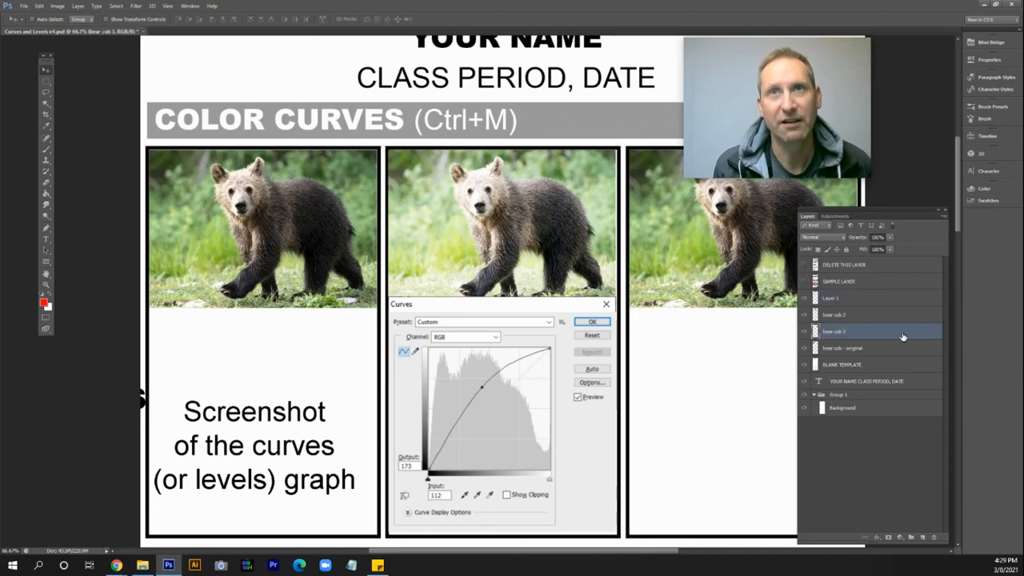
key("space")
left_click_drag(536, 198, 378, 226)
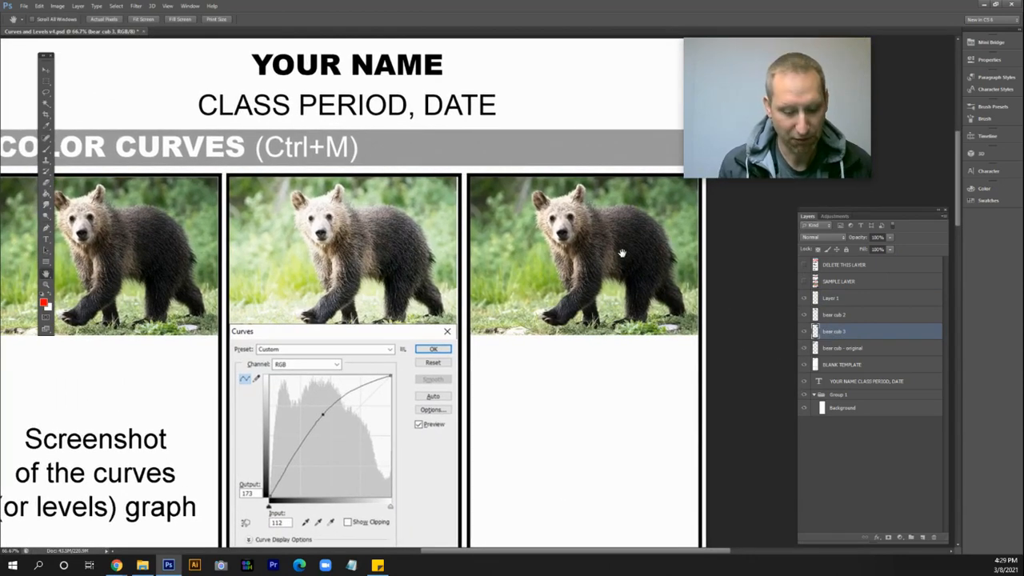
key("ctrl+m")
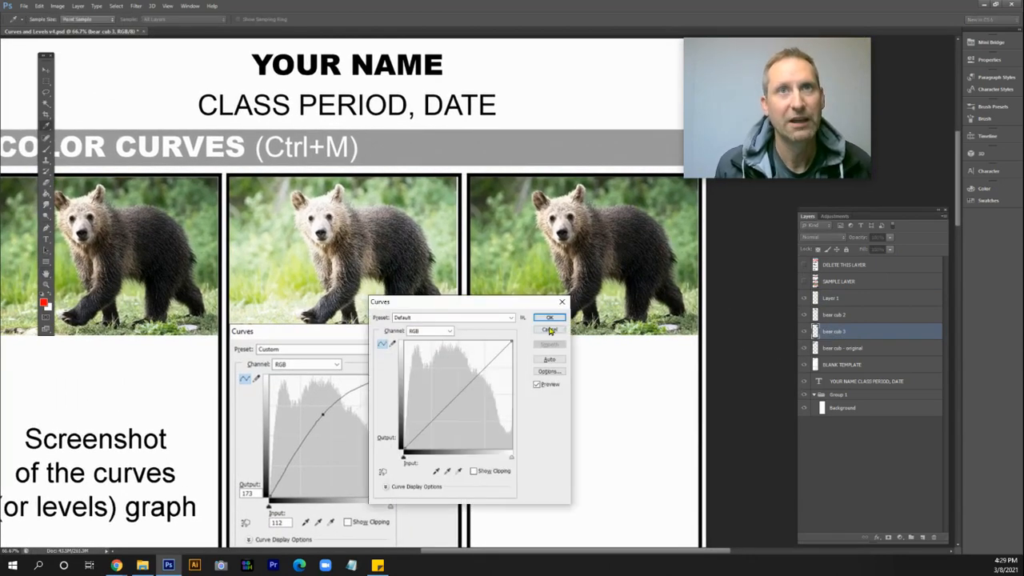
left_click_drag(480, 303, 432, 183)
mouse_move(414, 270)
left_mouse_down()
mouse_move(429, 282)
mouse_move(421, 271)
left_mouse_up()
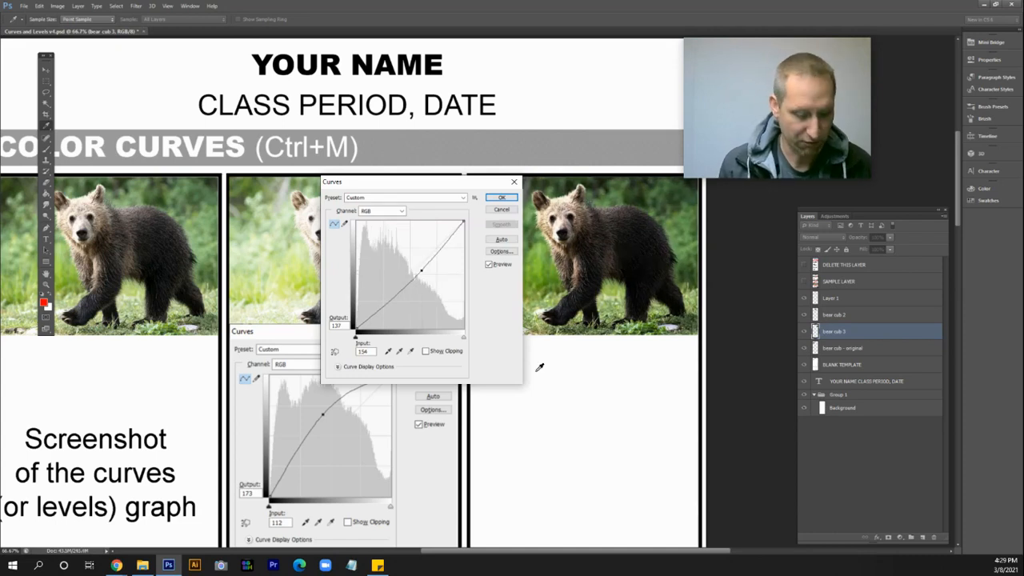
key("alt+Print")
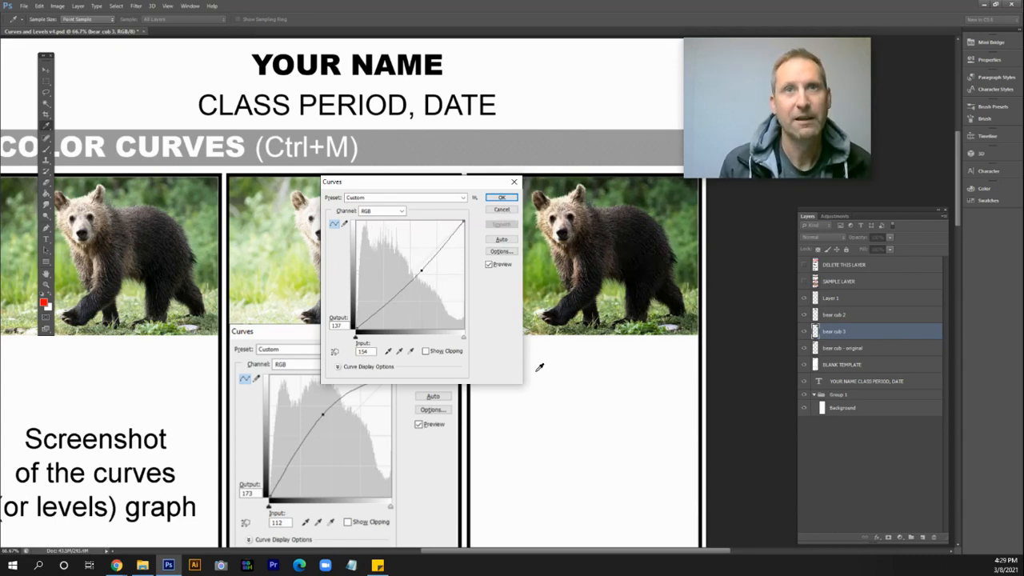
left_click(501, 198)
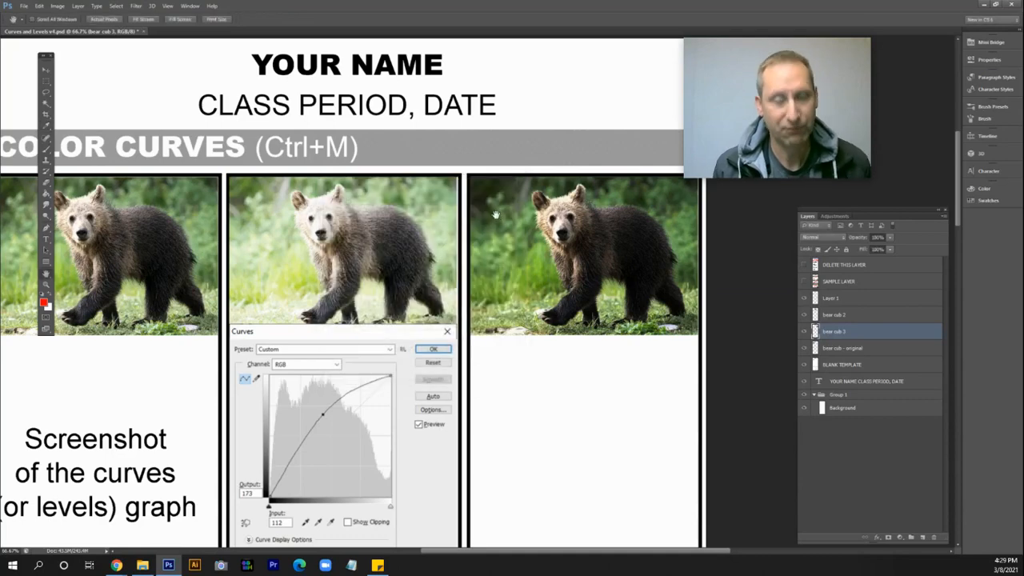
Paste the Curves screenshot and move it into the empty space below the darkened third bear photo.
key("ctrl+v")
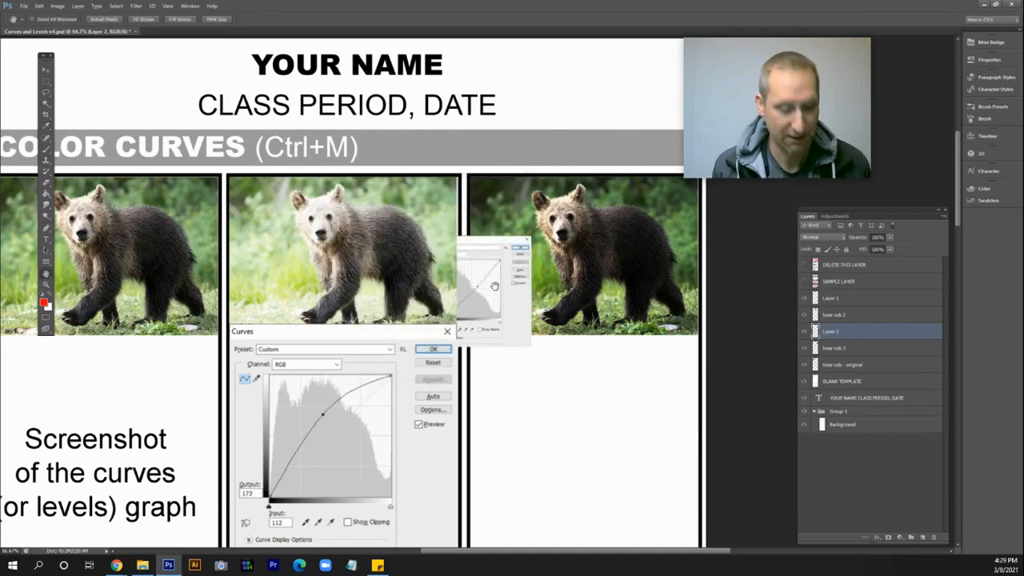
key("v")
left_click_drag(500, 293, 544, 493)
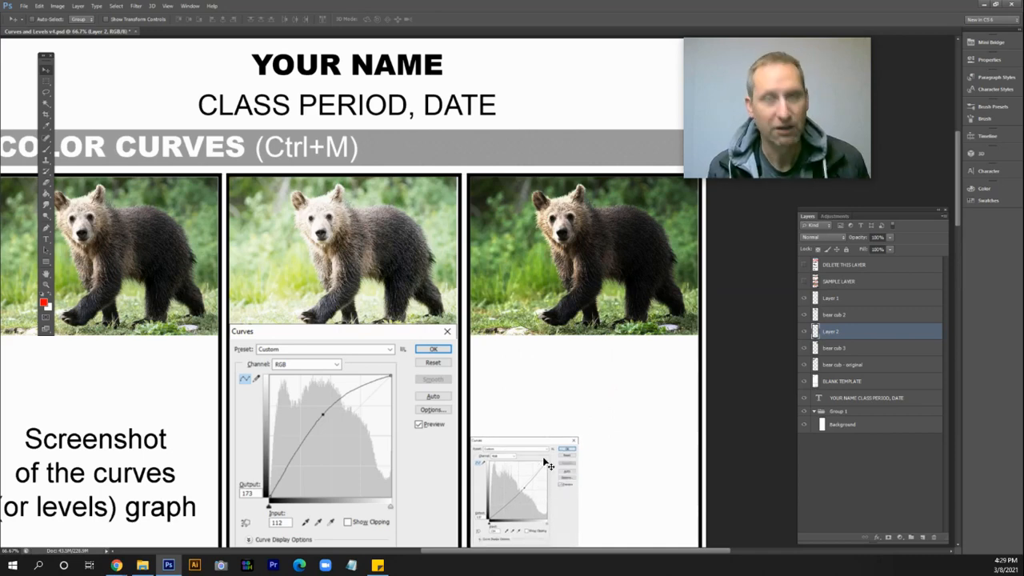